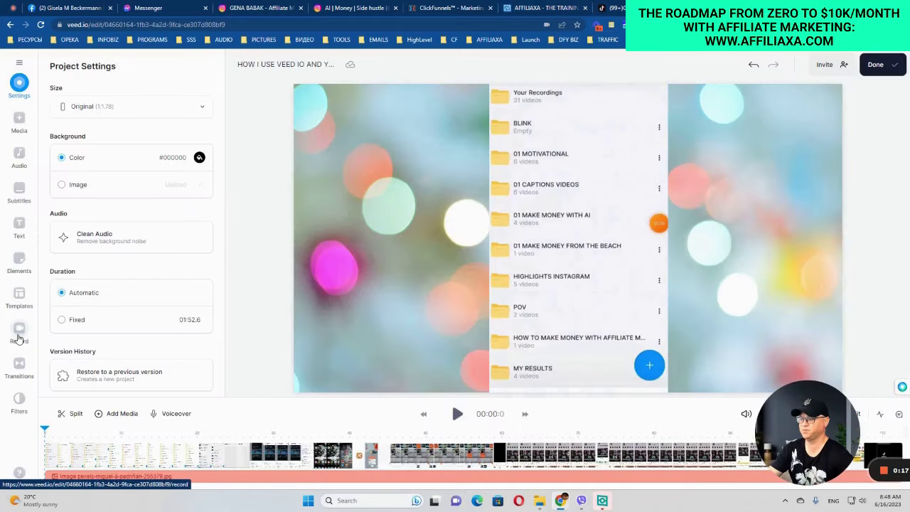
Show VEED.io's recording options, then switch to the AFFILIAXA video tools course page
{"action": "left_click", "coordinate": [20, 334]}
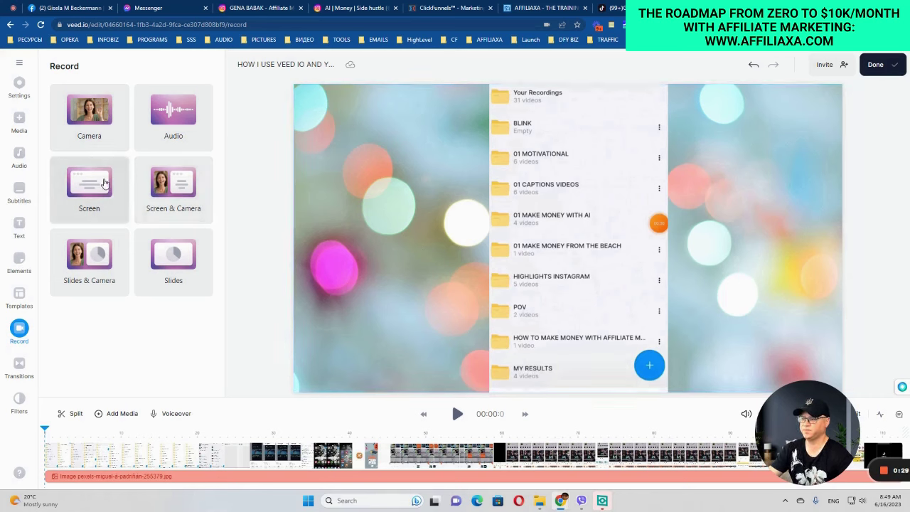
{"action": "left_click", "coordinate": [539, 12]}
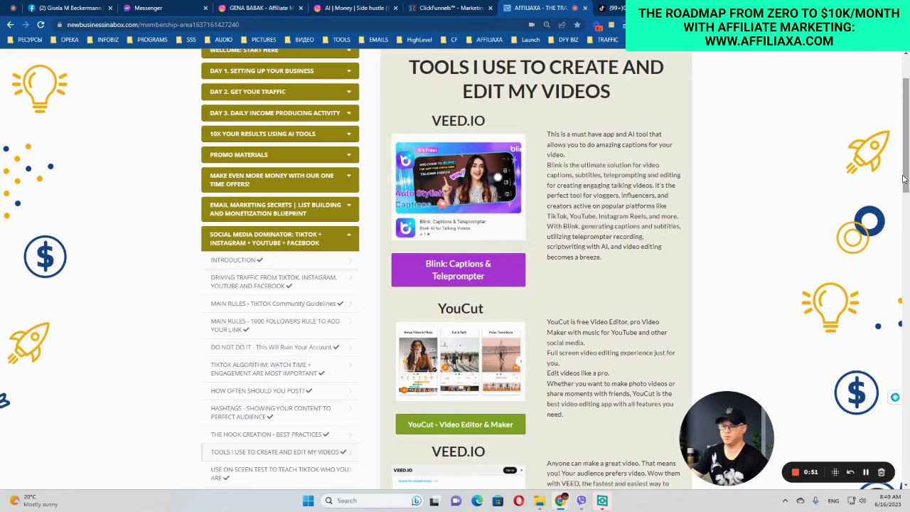
Scroll the tools page, then switch to the TikTok side-hustle video
{"action": "mouse_move", "coordinate": [903, 183]}
{"action": "left_mouse_down"}
{"action": "mouse_move", "coordinate": [905, 222]}
{"action": "mouse_move", "coordinate": [899, 180]}
{"action": "left_mouse_up"}
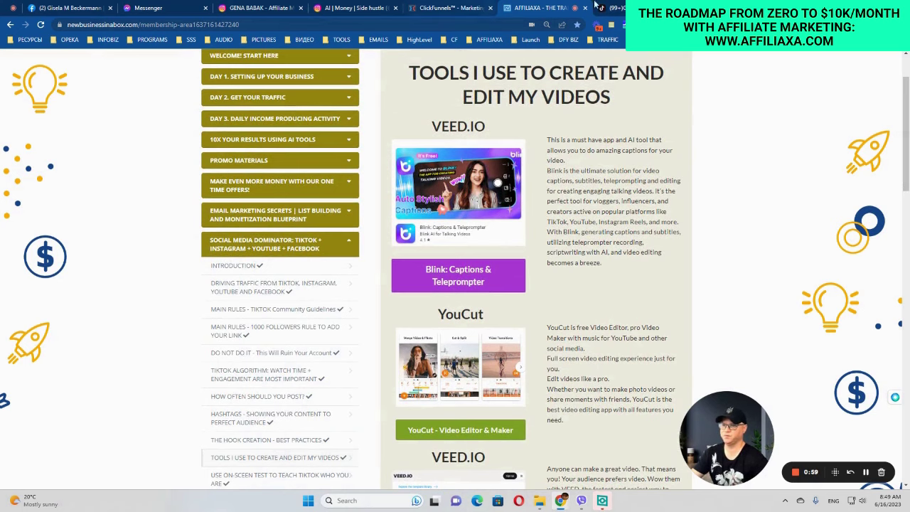
{"action": "left_click", "coordinate": [632, 8]}
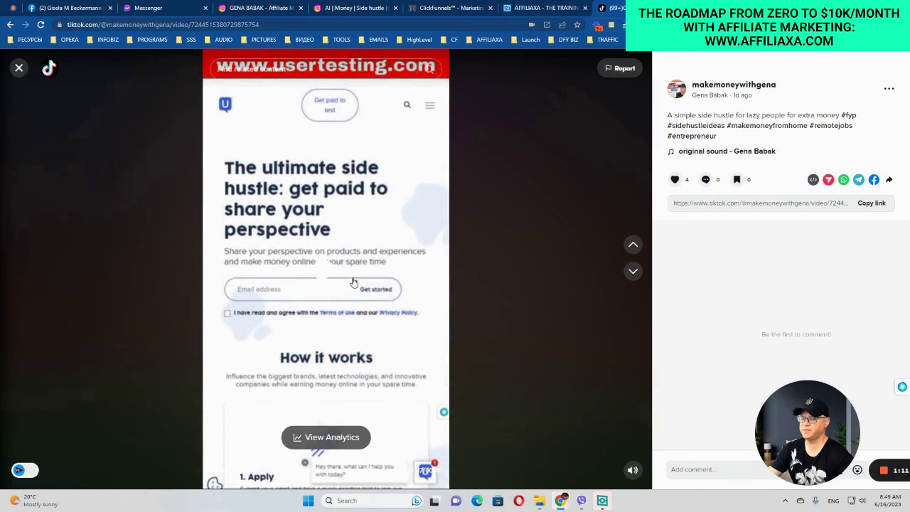
View the TikTok channel profile and pause the video, then return to the AFFILIAXA tools page
{"action": "left_click", "coordinate": [19, 68]}
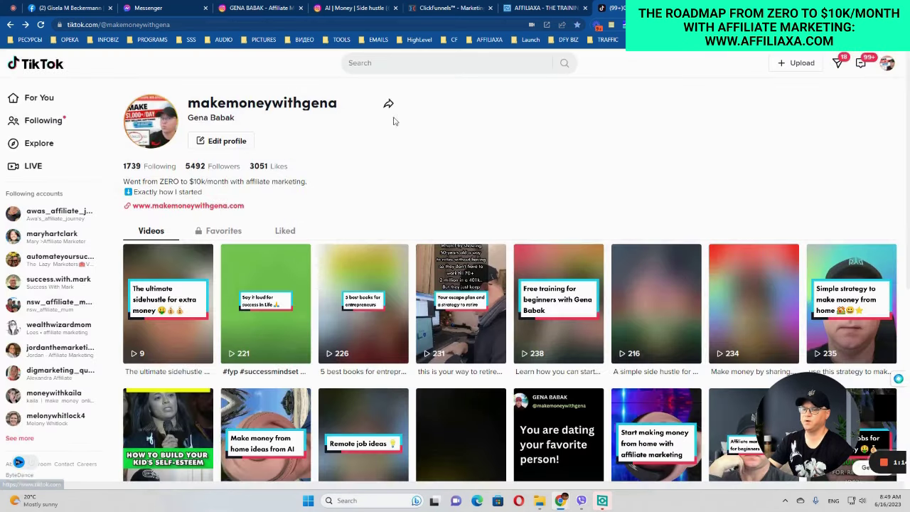
{"action": "left_click", "coordinate": [516, 9]}
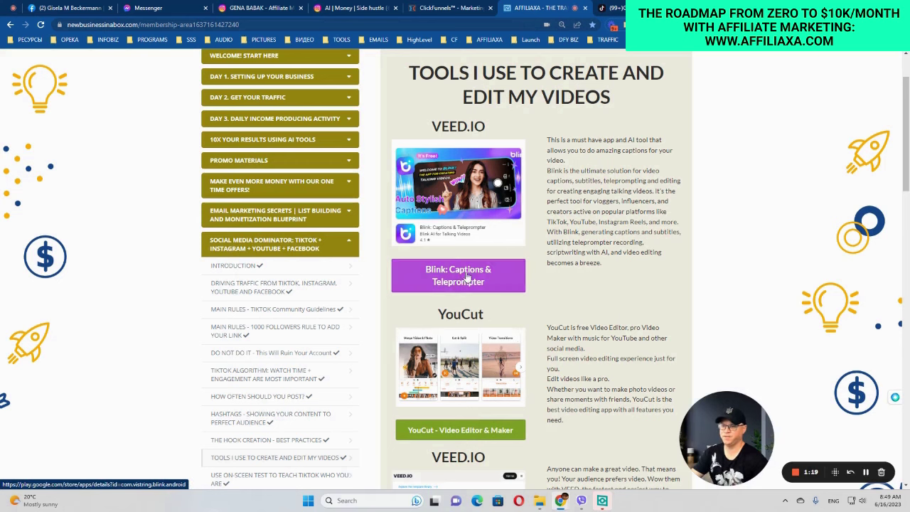
{"action": "key", "text": "ctrl+Tab"}
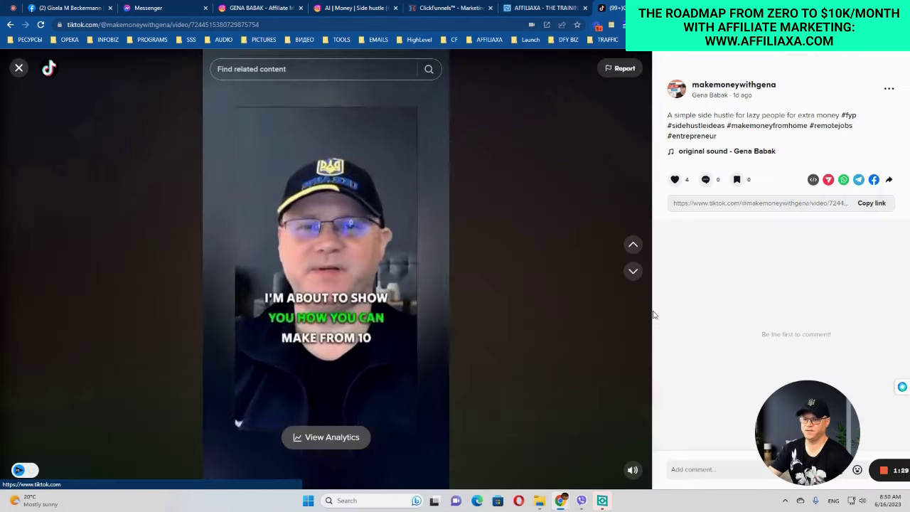
{"action": "left_click", "coordinate": [350, 380]}
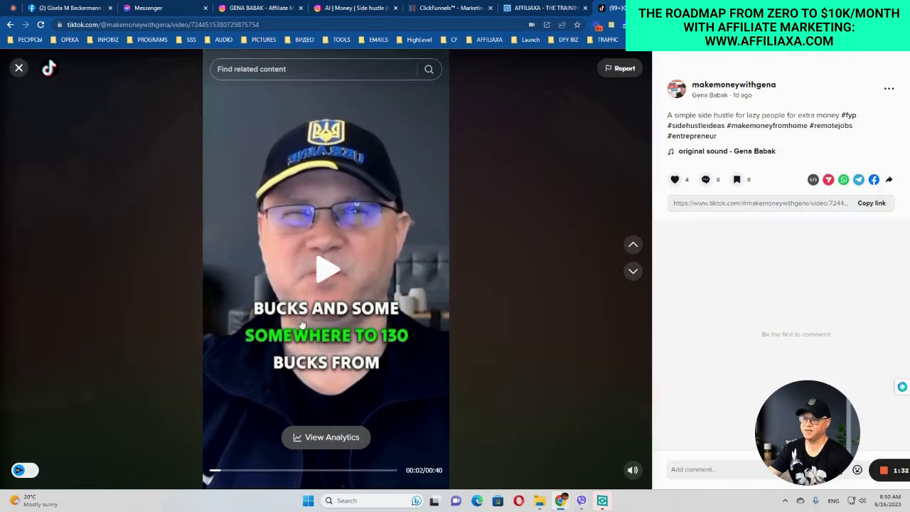
{"action": "left_click", "coordinate": [548, 11]}
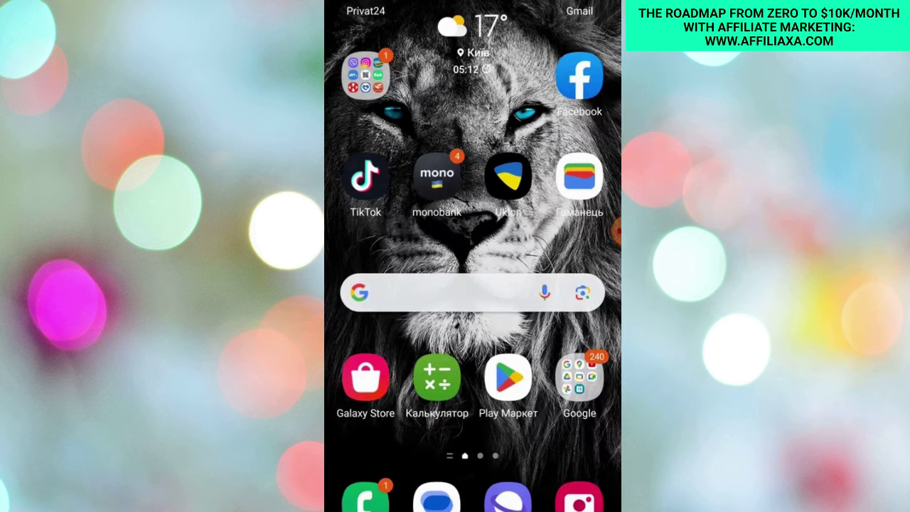
Launch YouCut and start a project from the 0:15 training-page and 0:05 pool clips
{"action": "left_click", "coordinate": [365, 74]}
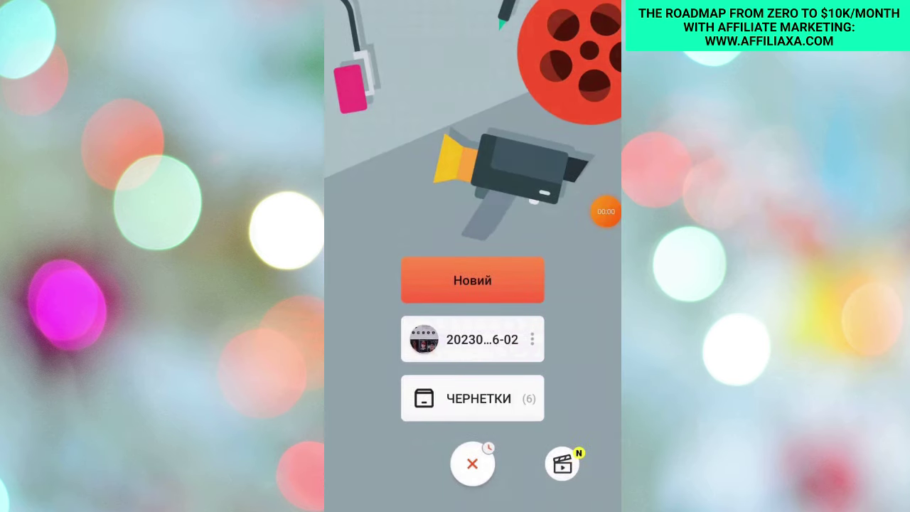
{"action": "left_click", "coordinate": [472, 279]}
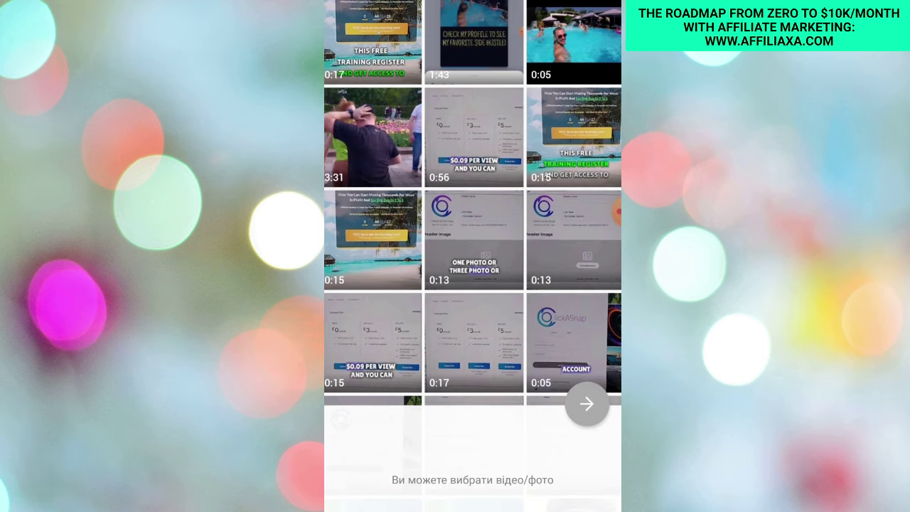
{"action": "left_click", "coordinate": [372, 39]}
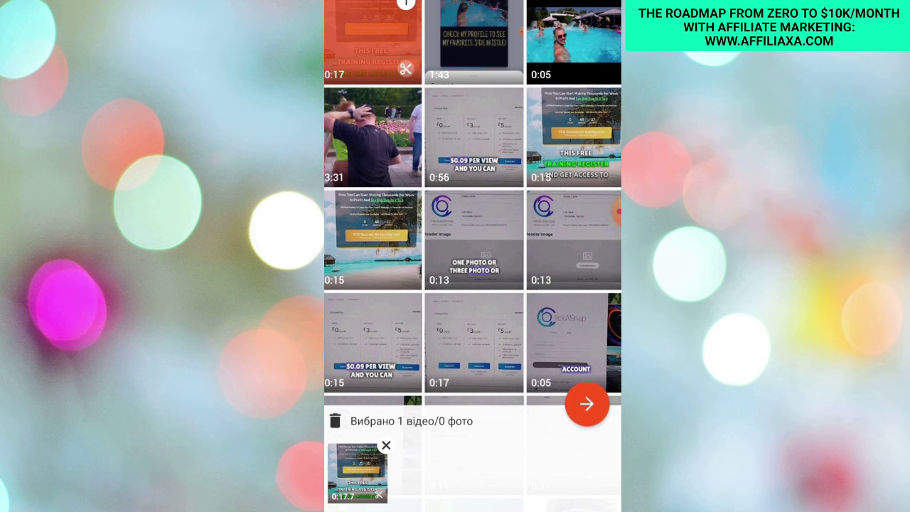
{"action": "left_click", "coordinate": [473, 39]}
{"action": "left_click", "coordinate": [372, 39]}
{"action": "left_click", "coordinate": [473, 39]}
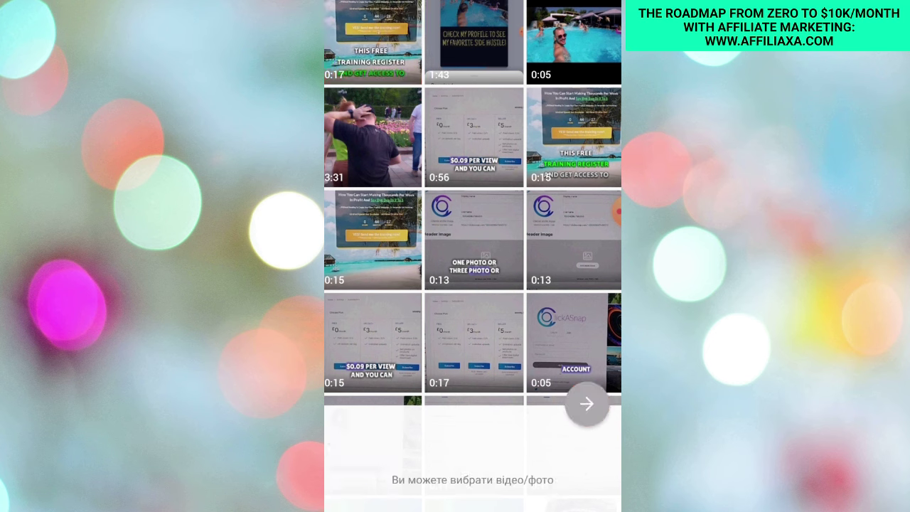
{"action": "left_click", "coordinate": [373, 239]}
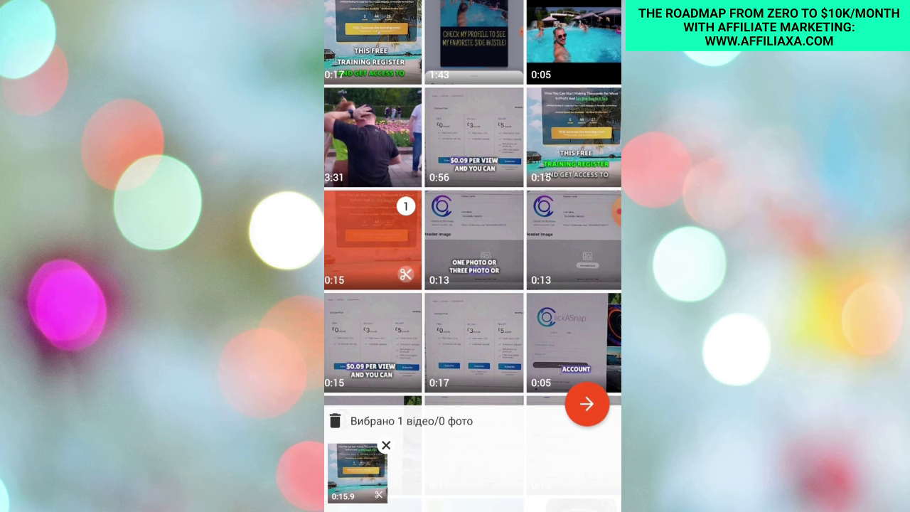
{"action": "left_click", "coordinate": [573, 43]}
{"action": "left_click", "coordinate": [586, 404]}
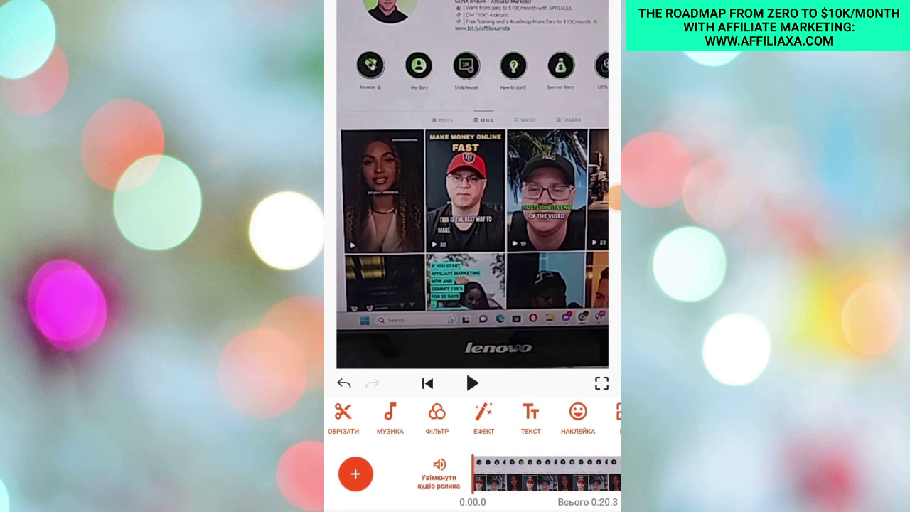
Apply the Zoom In2 animation to the first clip
{"action": "left_click", "coordinate": [472, 383]}
{"action": "left_click", "coordinate": [533, 475]}
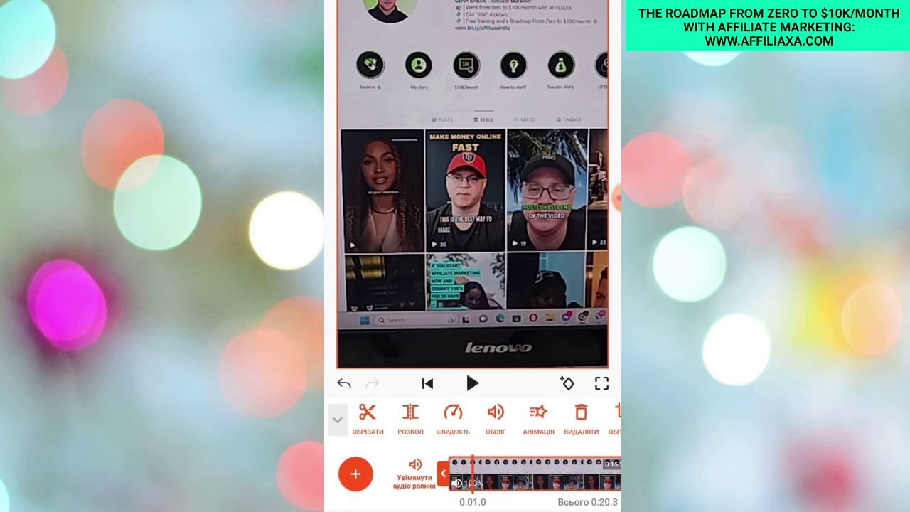
{"action": "left_click", "coordinate": [616, 197]}
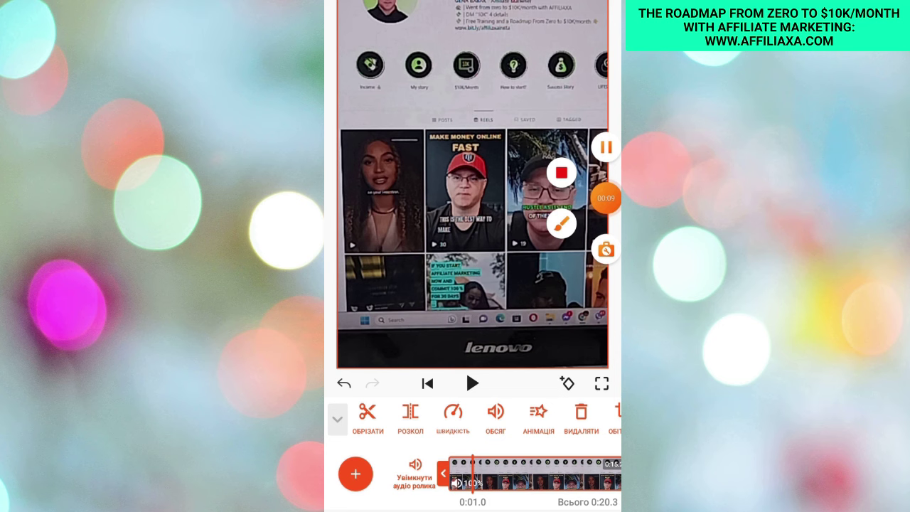
{"action": "left_click", "coordinate": [473, 213]}
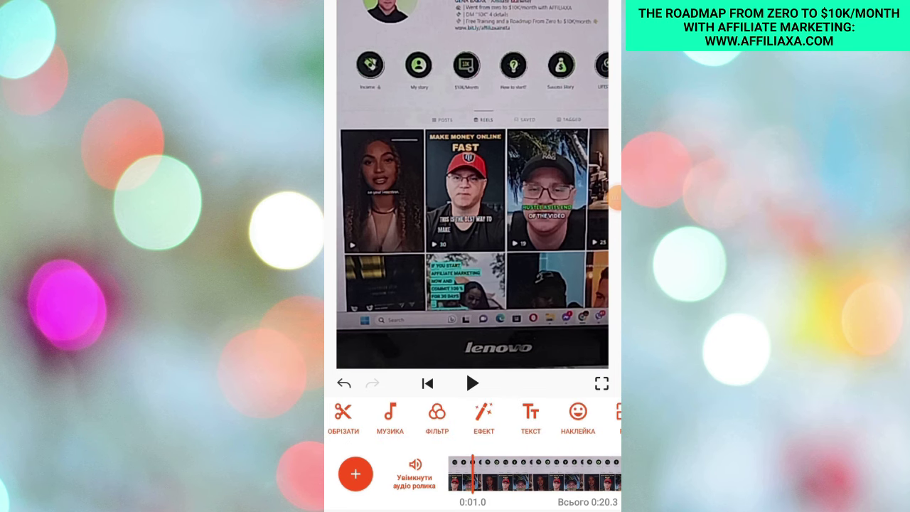
{"action": "left_click", "coordinate": [533, 475]}
{"action": "left_click", "coordinate": [538, 416]}
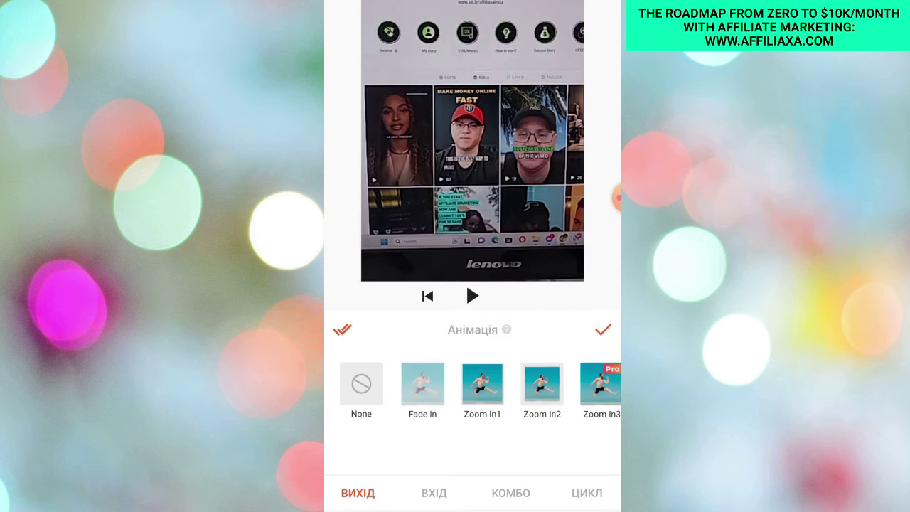
{"action": "left_click", "coordinate": [476, 383]}
{"action": "left_click", "coordinate": [603, 329]}
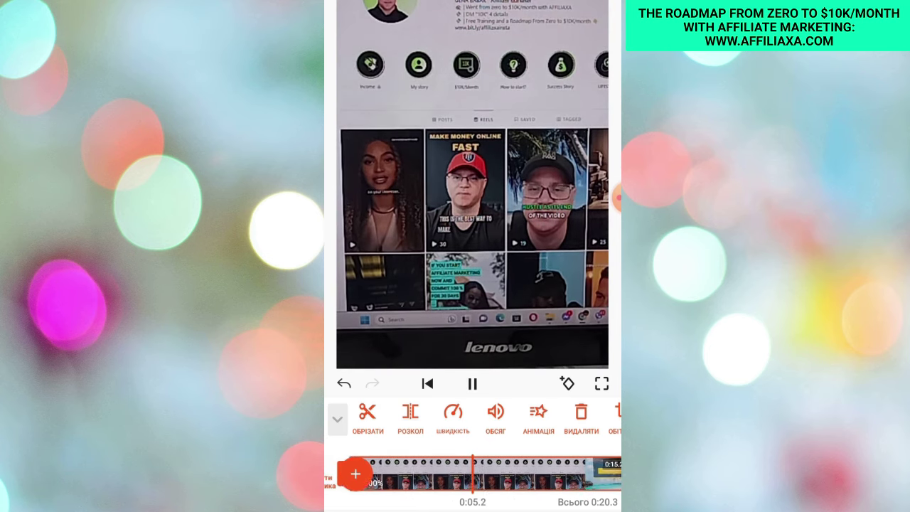
Split the clip at about 0:05.3
{"action": "left_click", "coordinate": [466, 370]}
{"action": "left_click", "coordinate": [472, 383]}
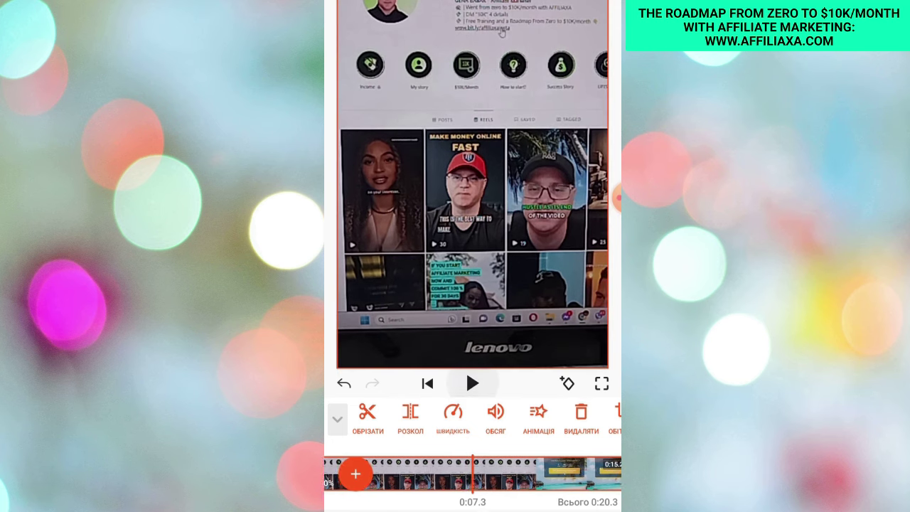
{"action": "left_click_drag", "start_coordinate": [426, 474], "coordinate": [497, 474]}
{"action": "left_click", "coordinate": [472, 383]}
{"action": "left_click", "coordinate": [410, 415]}
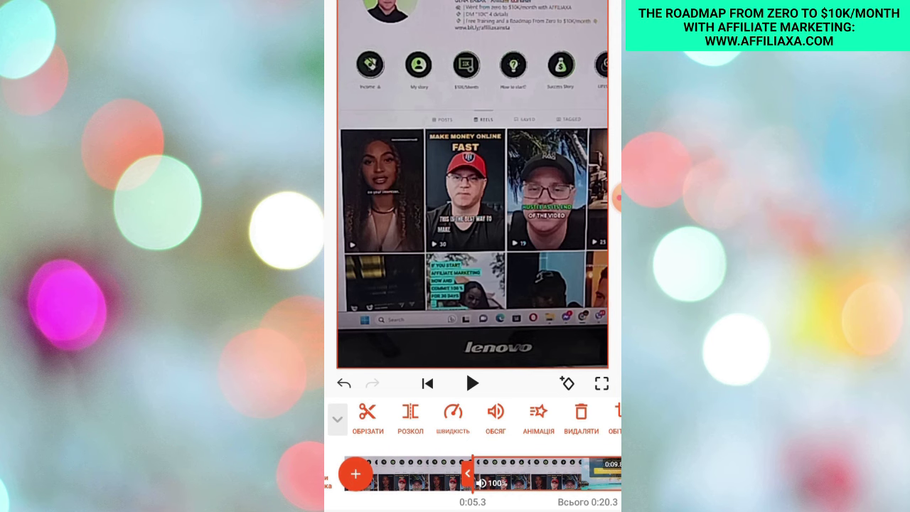
Set the second clip's speed to 1.1x, shortening the video to 0:19.4
{"action": "left_click_drag", "start_coordinate": [511, 473], "coordinate": [469, 474]}
{"action": "left_click", "coordinate": [453, 411]}
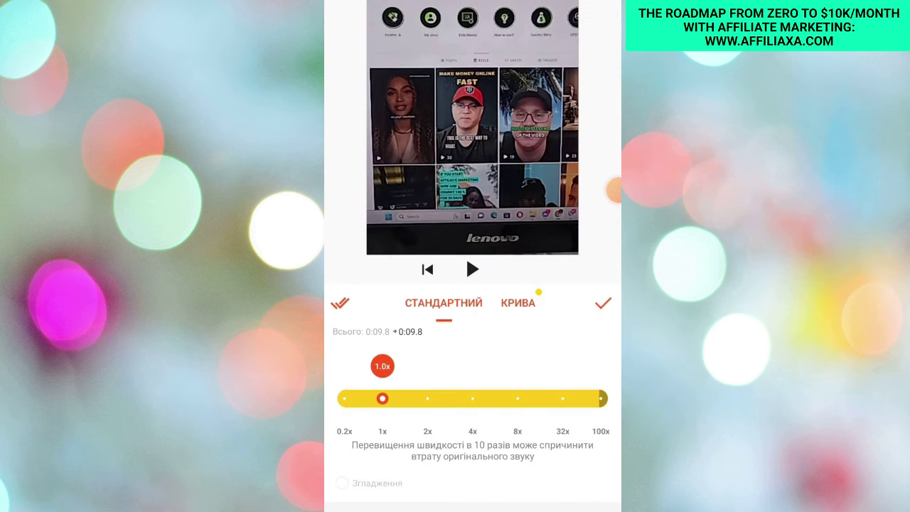
{"action": "left_click", "coordinate": [603, 302]}
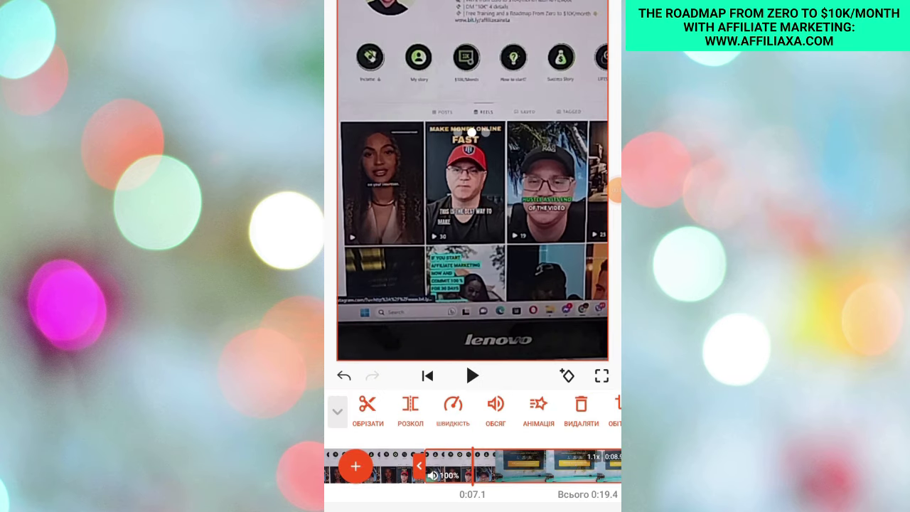
{"action": "left_click_drag", "start_coordinate": [526, 465], "coordinate": [426, 465]}
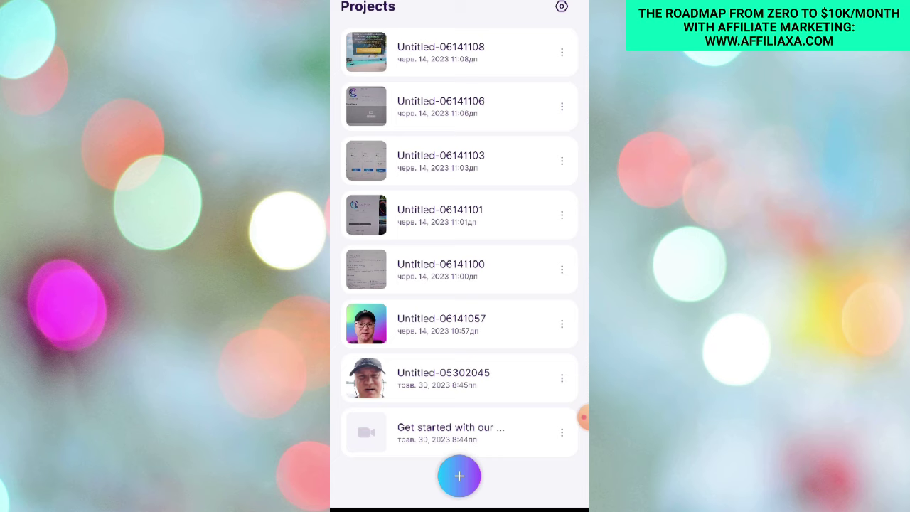
Preview Blink's Teleprompter and Script AI screens, then reopen the new-project options
{"action": "left_click", "coordinate": [459, 475]}
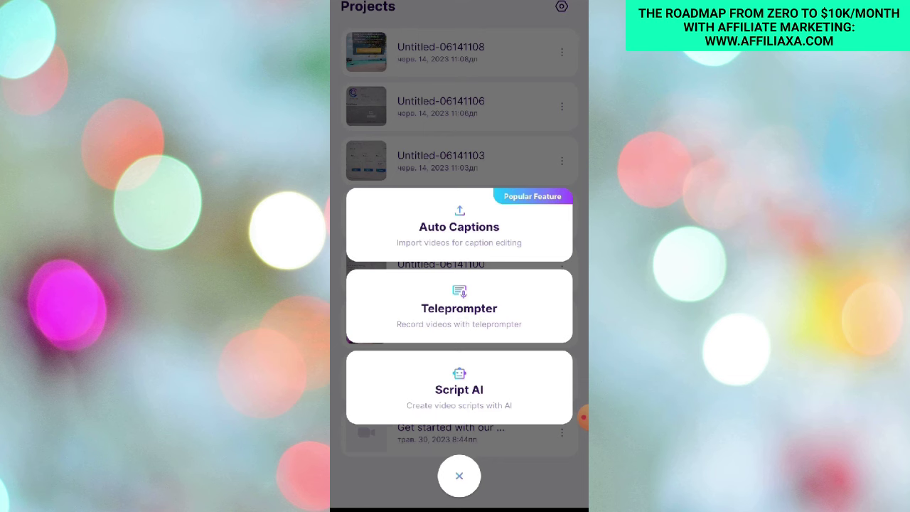
{"action": "left_click", "coordinate": [458, 308]}
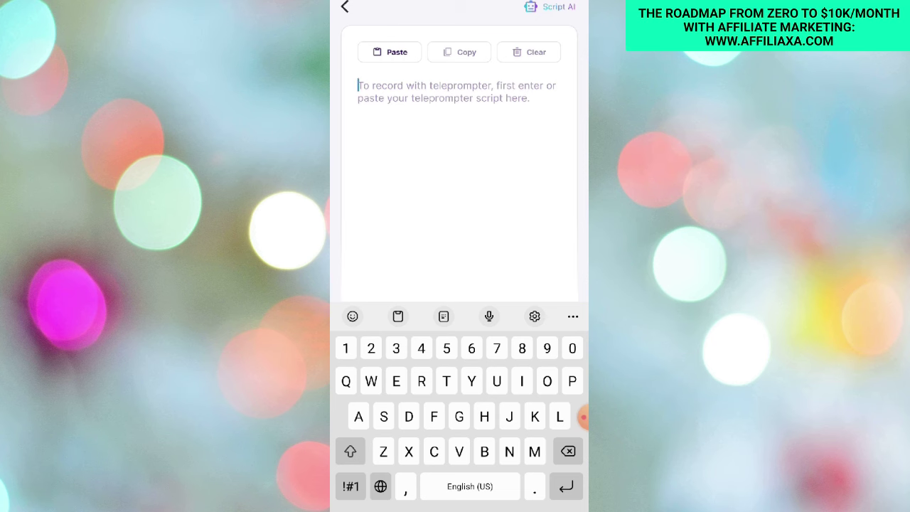
{"action": "left_click", "coordinate": [550, 7]}
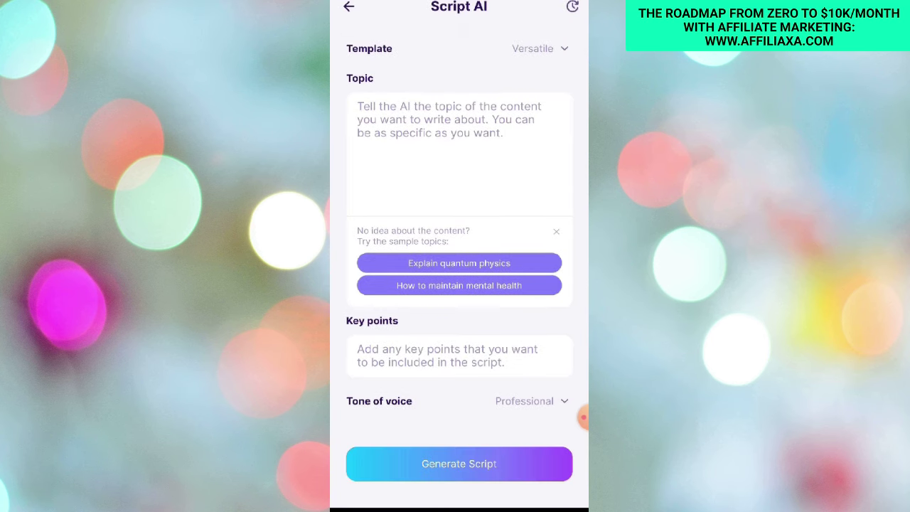
{"action": "left_click", "coordinate": [348, 7]}
{"action": "left_click", "coordinate": [348, 6]}
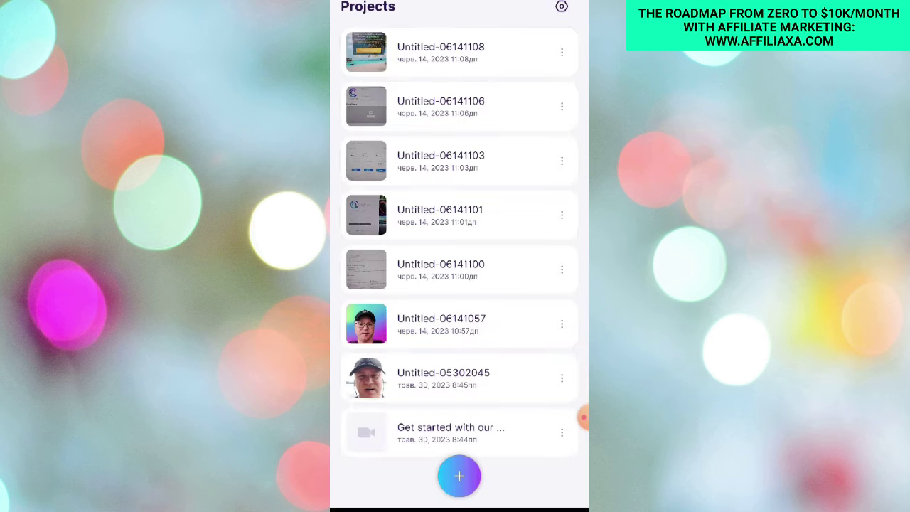
{"action": "left_click", "coordinate": [459, 476]}
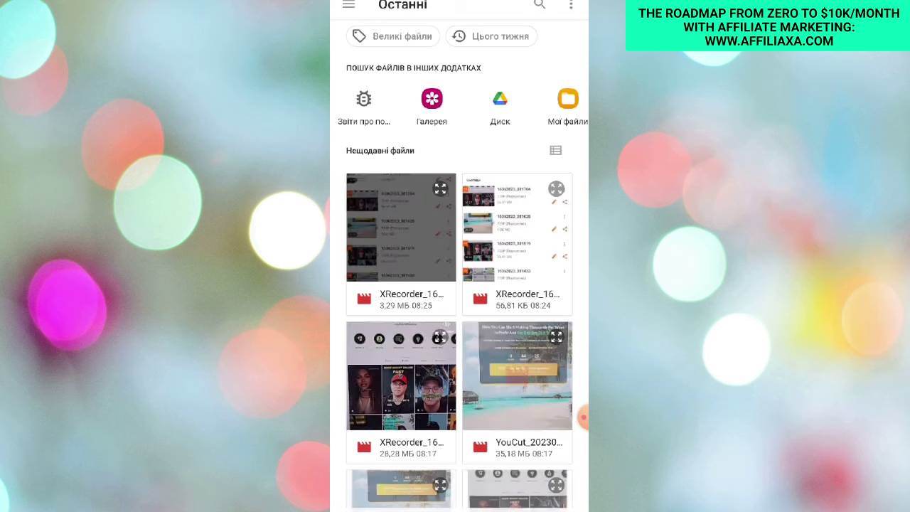
Auto-caption the imported video and apply the single-word caption template
{"action": "left_click", "coordinate": [401, 227]}
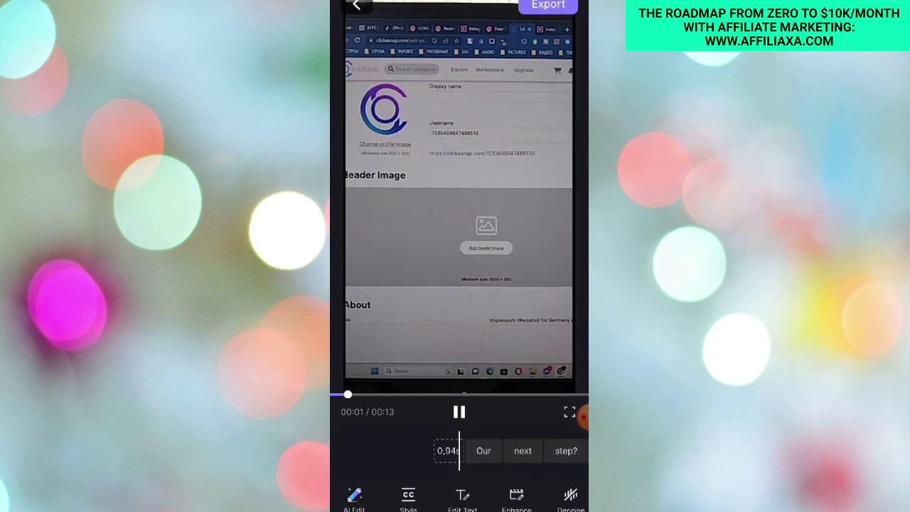
{"action": "left_click", "coordinate": [458, 412]}
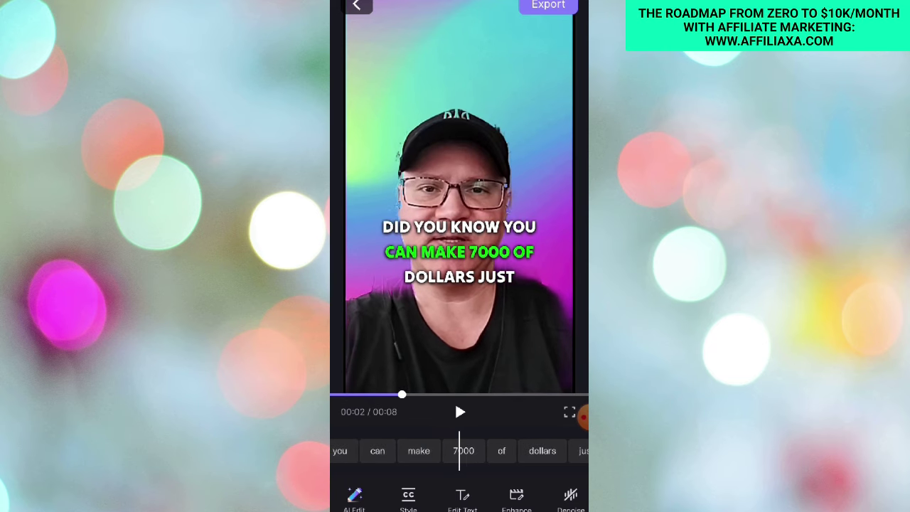
{"action": "left_click", "coordinate": [408, 498]}
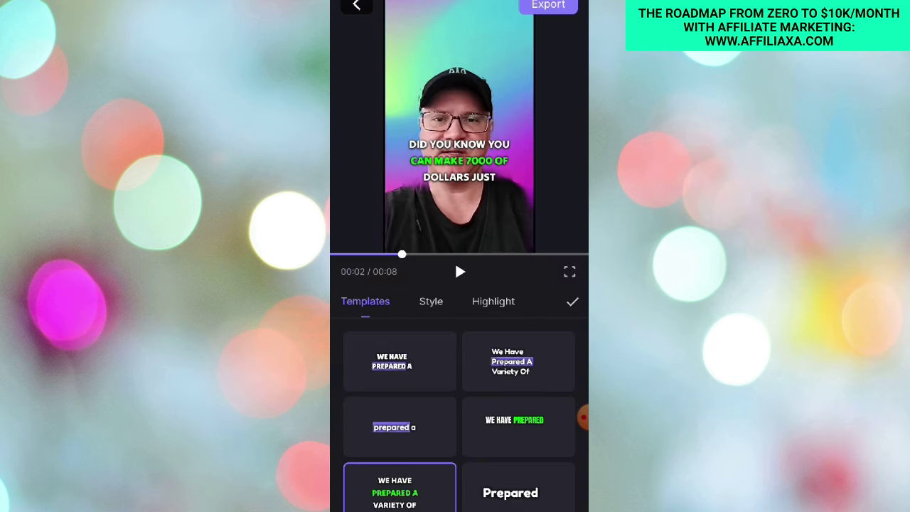
{"action": "left_click", "coordinate": [518, 361]}
{"action": "left_click", "coordinate": [518, 426]}
{"action": "left_click", "coordinate": [399, 426]}
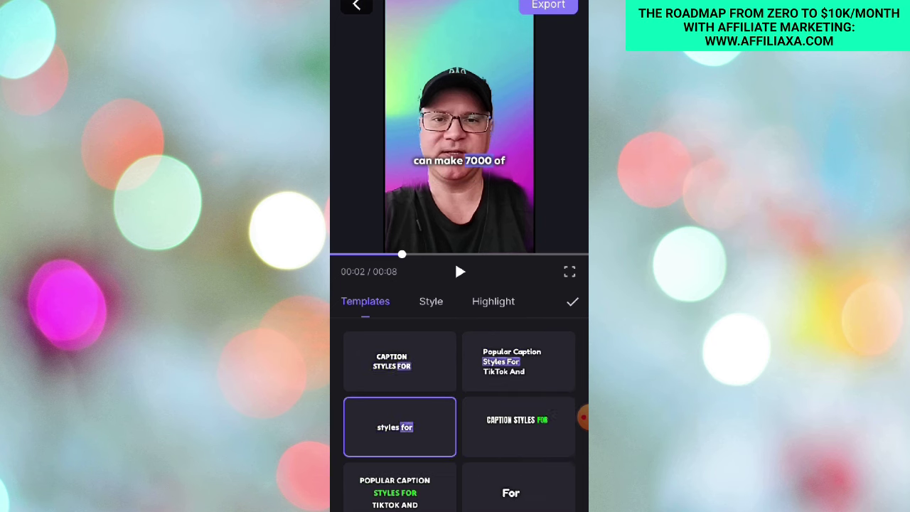
{"action": "left_click", "coordinate": [399, 361]}
{"action": "left_click", "coordinate": [518, 491]}
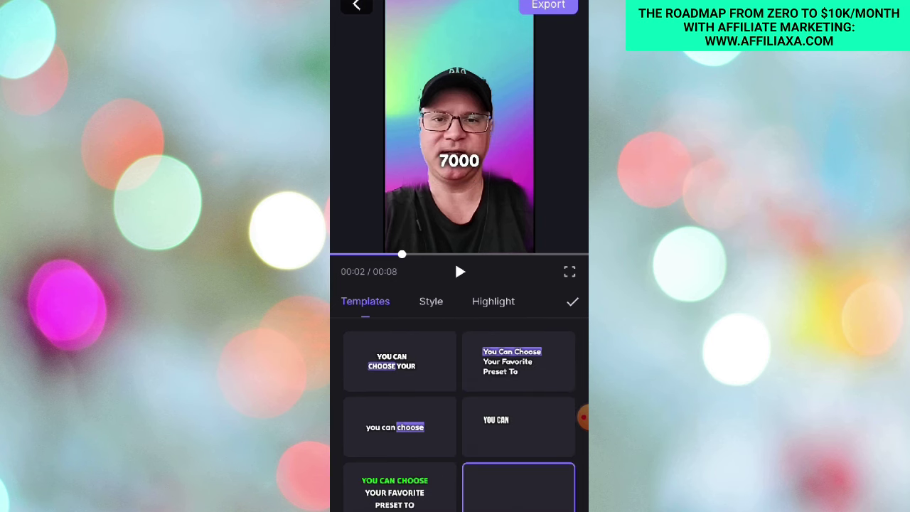
{"action": "left_click", "coordinate": [459, 271]}
{"action": "left_click", "coordinate": [572, 301]}
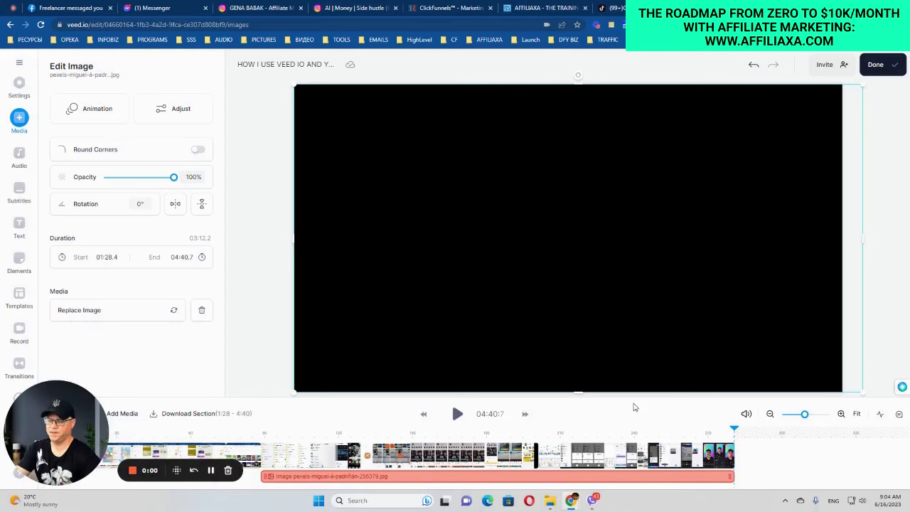
Drag the VEED.io playhead back to the project's opening frame showing the tools page
{"action": "mouse_move", "coordinate": [59, 426]}
{"action": "left_mouse_down"}
{"action": "mouse_move", "coordinate": [720, 447]}
{"action": "mouse_move", "coordinate": [717, 330]}
{"action": "left_mouse_up"}
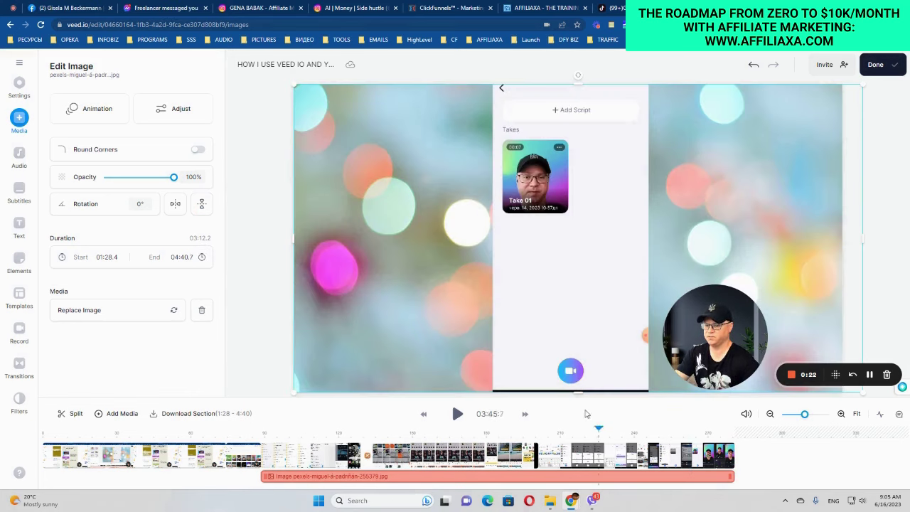
{"action": "left_click_drag", "start_coordinate": [734, 430], "coordinate": [223, 431]}
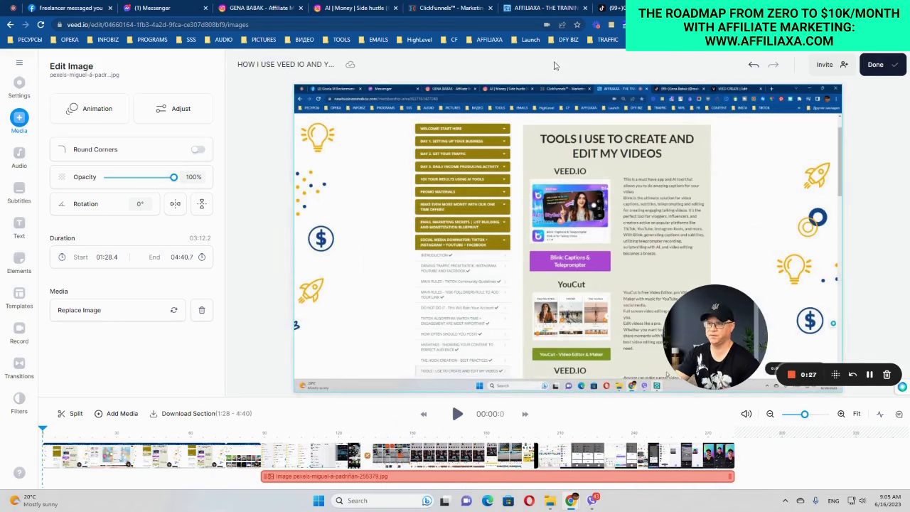
Switch to AFFILIAXA and scroll through the lesson listing Blink, YouCut and VEED.IO
{"action": "left_click", "coordinate": [538, 13]}
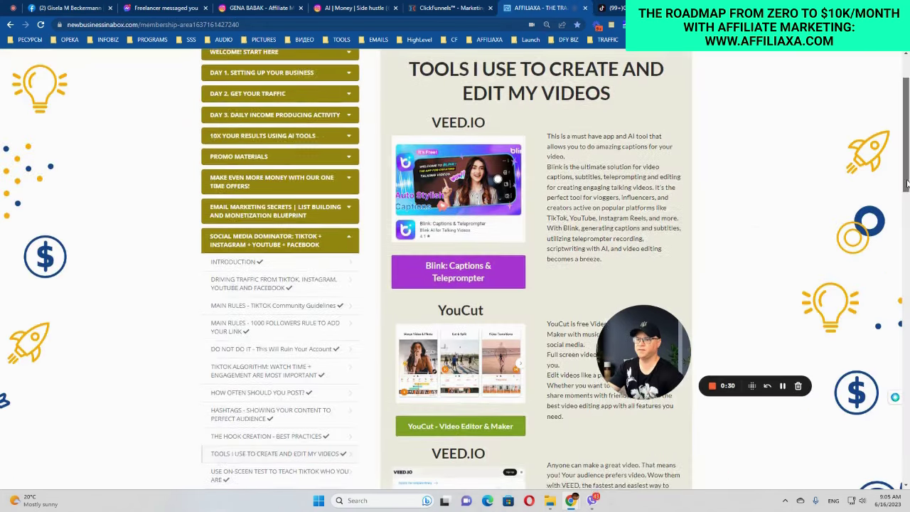
{"action": "scroll", "coordinate": [901, 208], "scroll_direction": "down", "scroll_amount": 2}
{"action": "scroll", "coordinate": [900, 206], "scroll_direction": "down", "scroll_amount": 1}
{"action": "scroll", "coordinate": [899, 206], "scroll_direction": "down", "scroll_amount": 1}
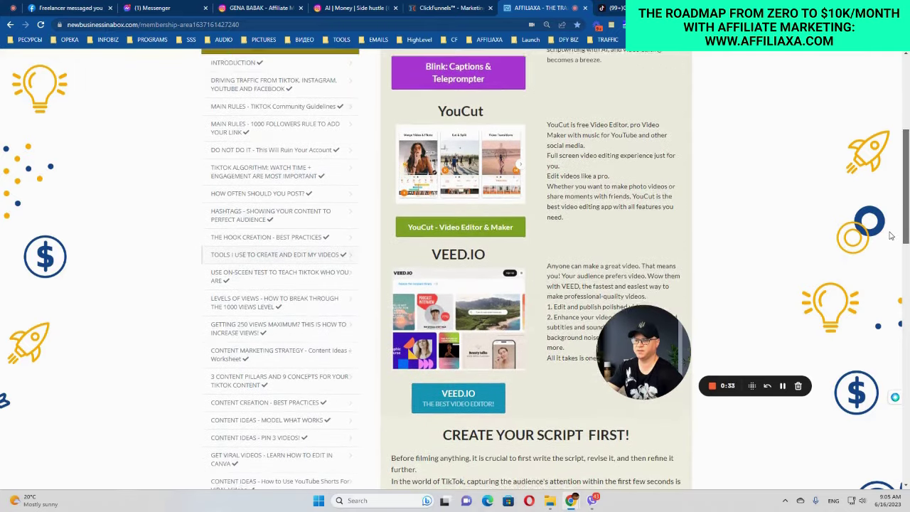
{"action": "scroll", "coordinate": [881, 202], "scroll_direction": "up", "scroll_amount": 2}
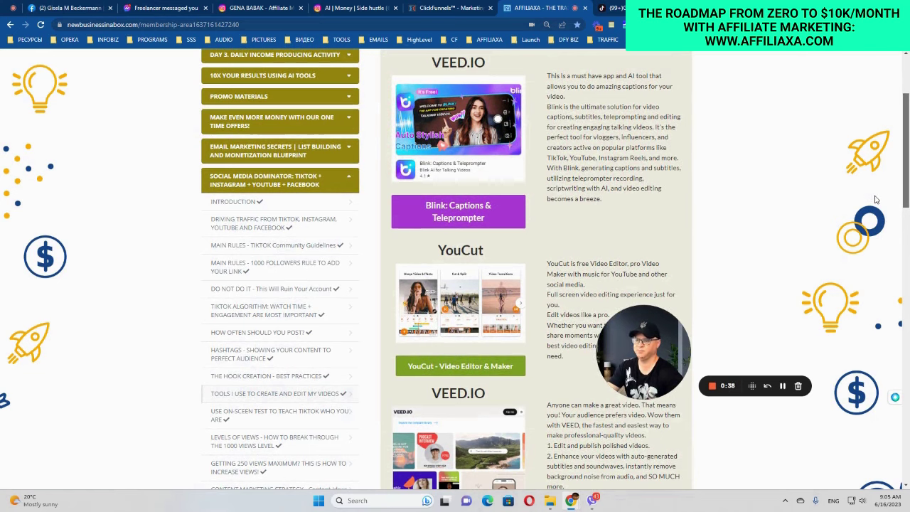
{"action": "scroll", "coordinate": [874, 195], "scroll_direction": "up", "scroll_amount": 1}
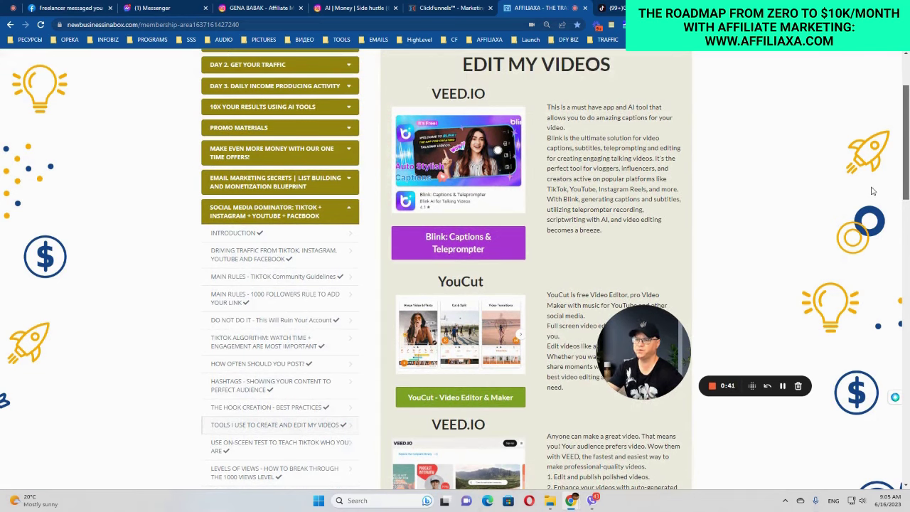